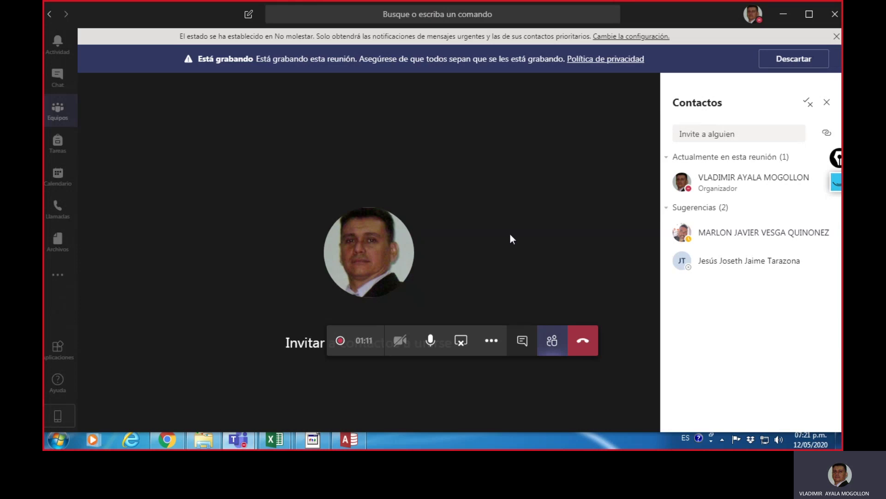
Step: Switch to Access, underline the EMPLEADOS form and table in red with the Line annotation tool, and clear the markings
click(357, 445)
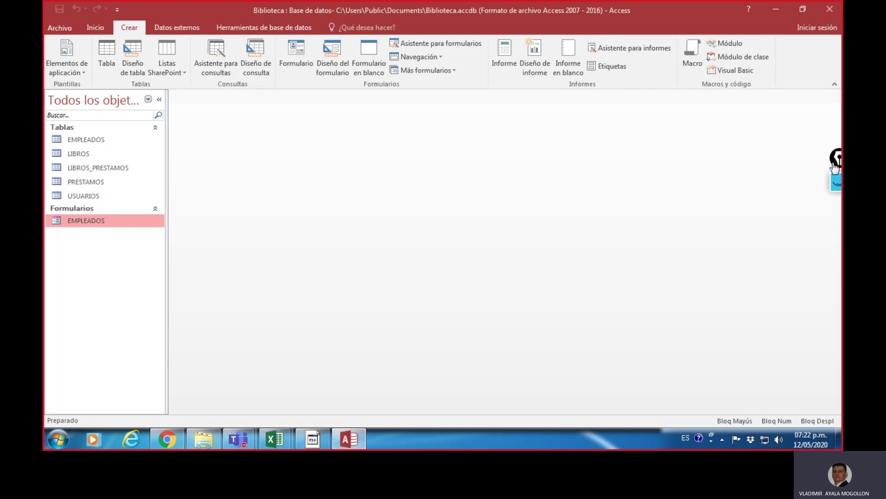
click(837, 159)
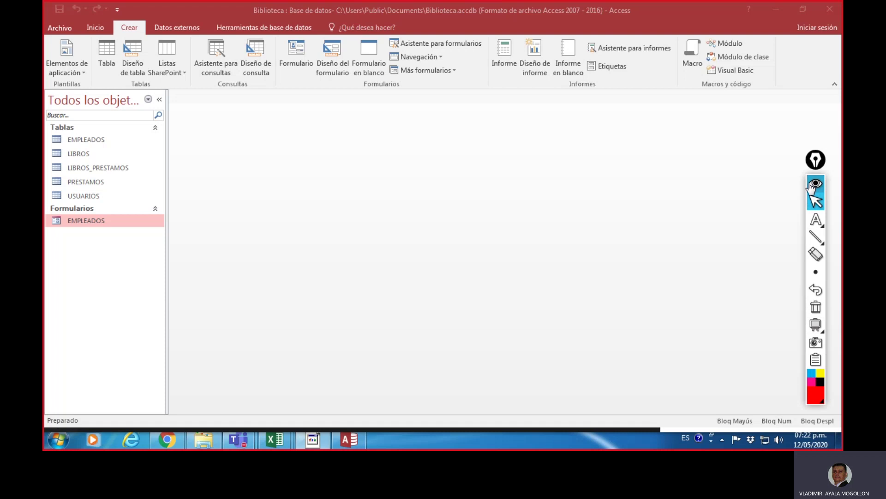
click(815, 237)
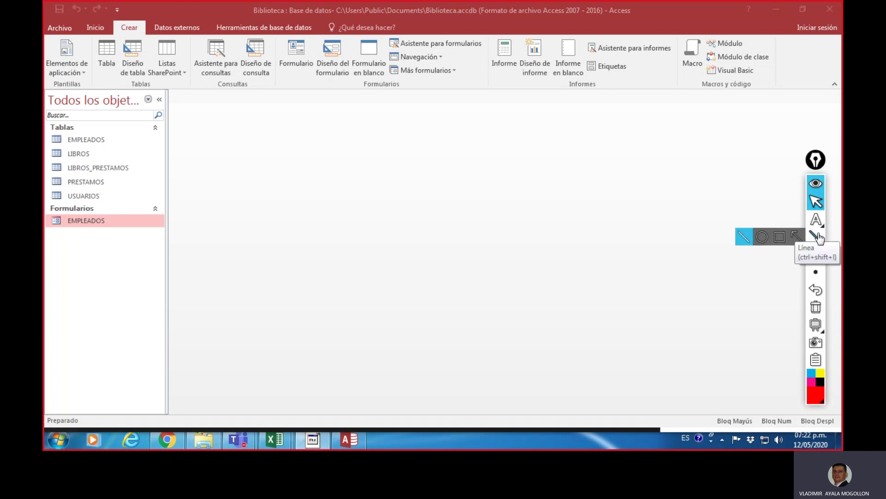
drag(53, 233, 116, 232)
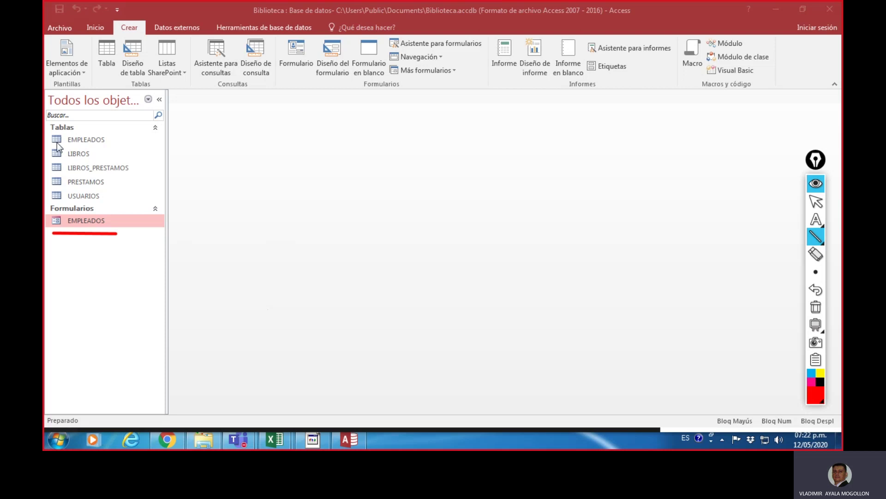
drag(106, 147, 109, 147)
click(816, 307)
click(816, 201)
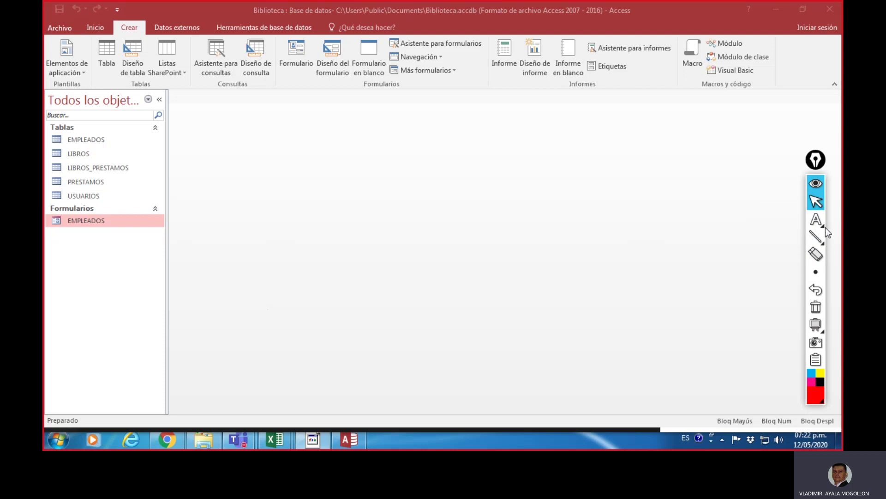
click(78, 26)
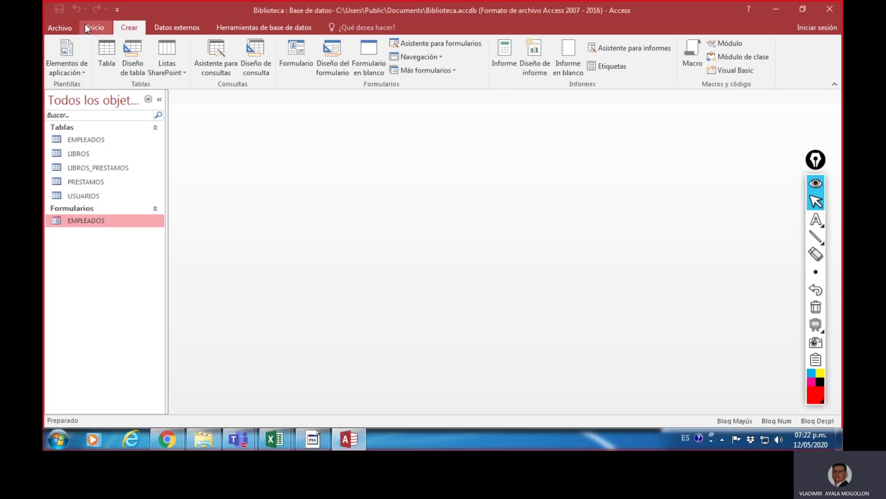
click(95, 29)
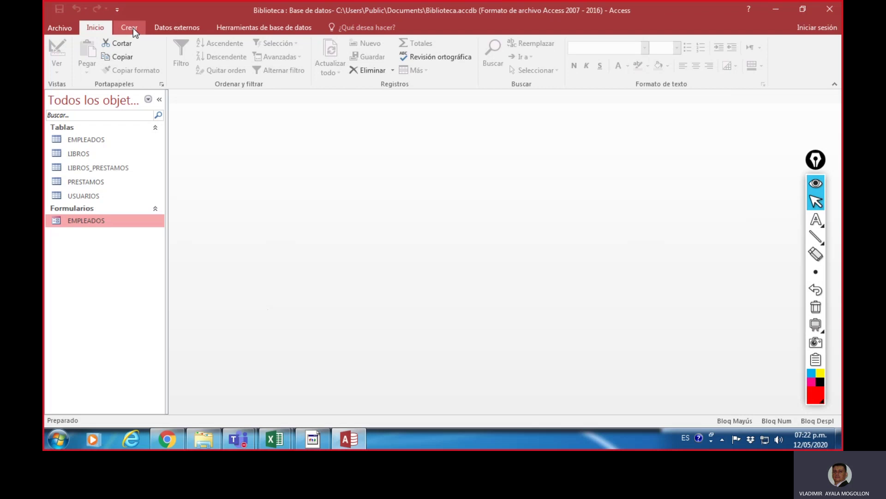
click(133, 28)
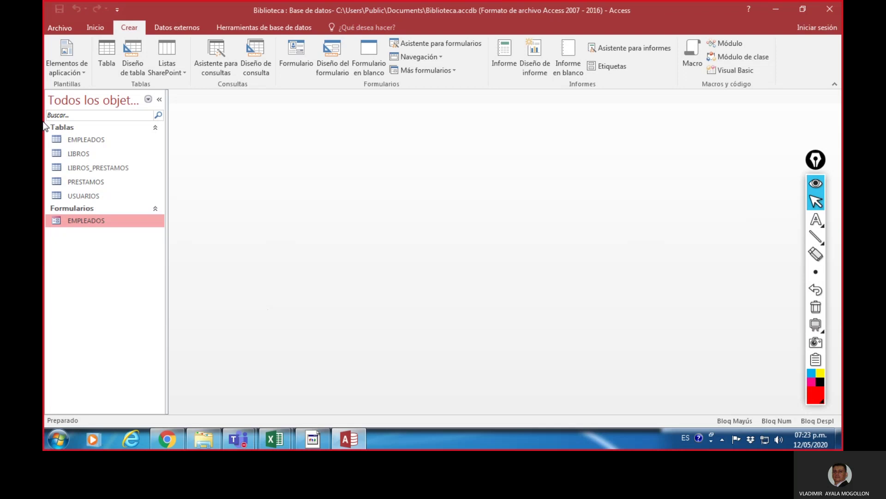
Step: Frame the Formularios command group with a red annotation rectangle and clear the drawing
mouse_move(808, 237)
click(780, 237)
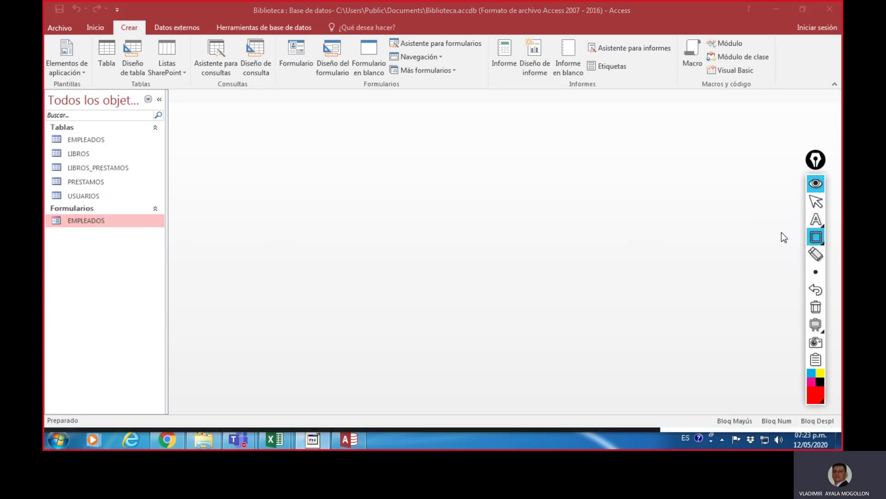
mouse_move(275, 37)
mouse_down()
mouse_move(283, 51)
mouse_move(474, 96)
mouse_move(511, 93)
mouse_move(491, 90)
mouse_up()
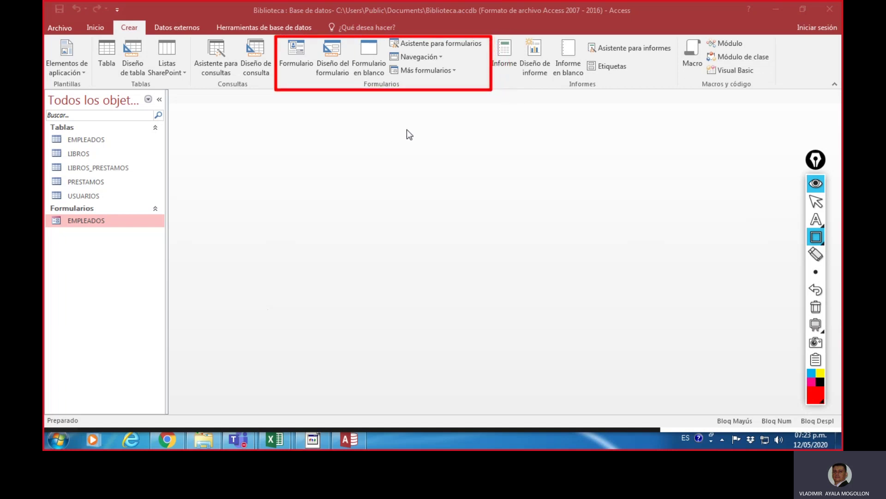
click(816, 307)
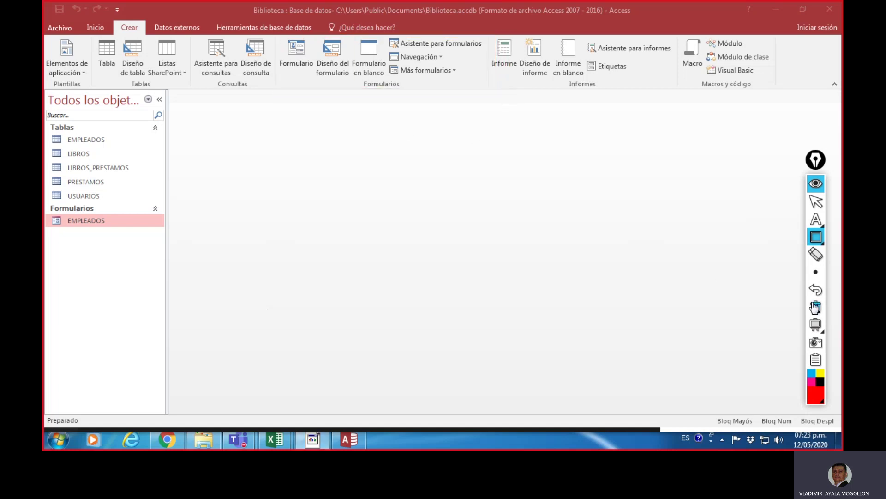
click(815, 201)
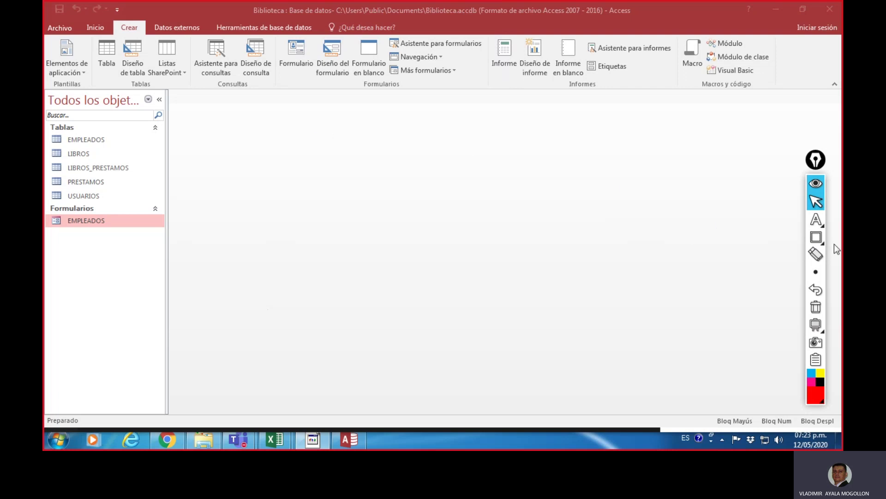
Step: Draw a red annotation arrow pointing up at the Diseño del formulario command and clear it
click(816, 237)
click(798, 237)
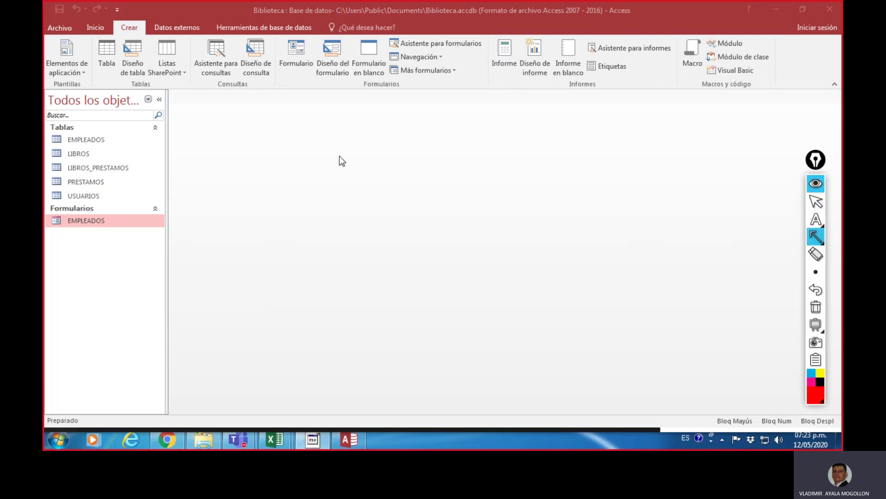
mouse_move(331, 195)
mouse_down()
mouse_move(340, 95)
mouse_move(333, 84)
mouse_up()
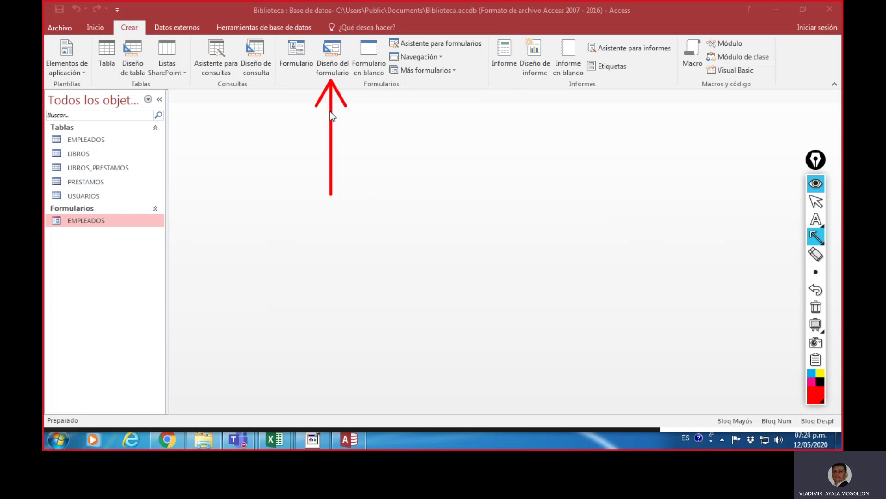
click(816, 307)
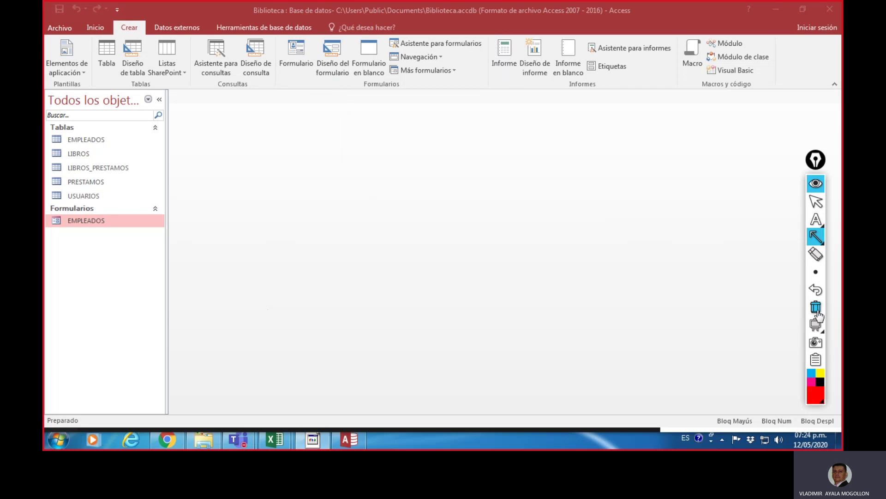
click(815, 203)
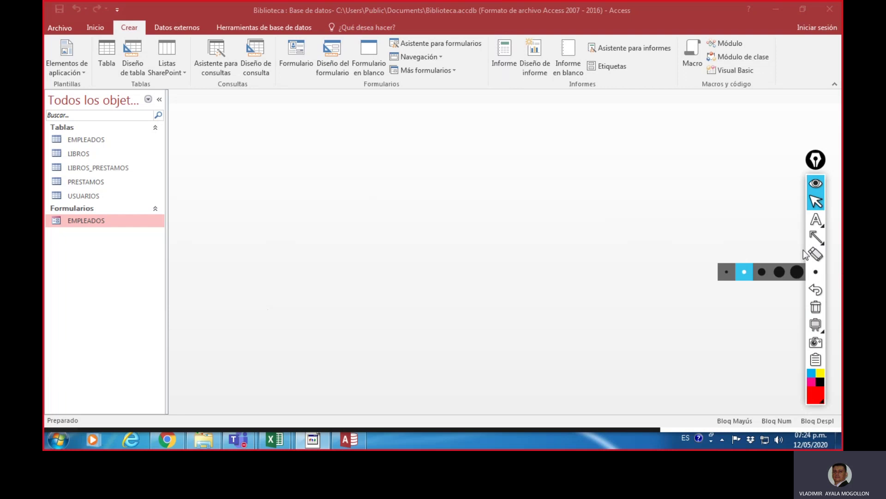
Step: Underline the Asistente para formularios command with a red annotation line and clear it
mouse_move(816, 238)
click(743, 237)
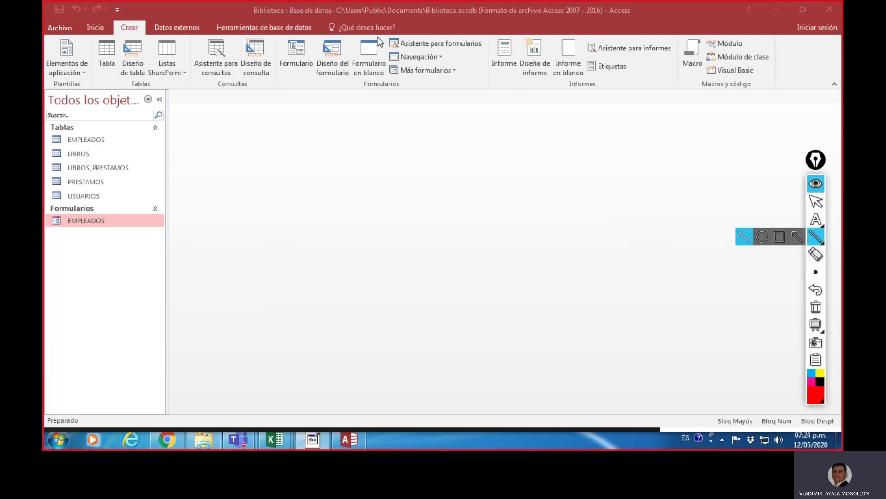
drag(388, 52, 407, 51)
drag(465, 56, 485, 52)
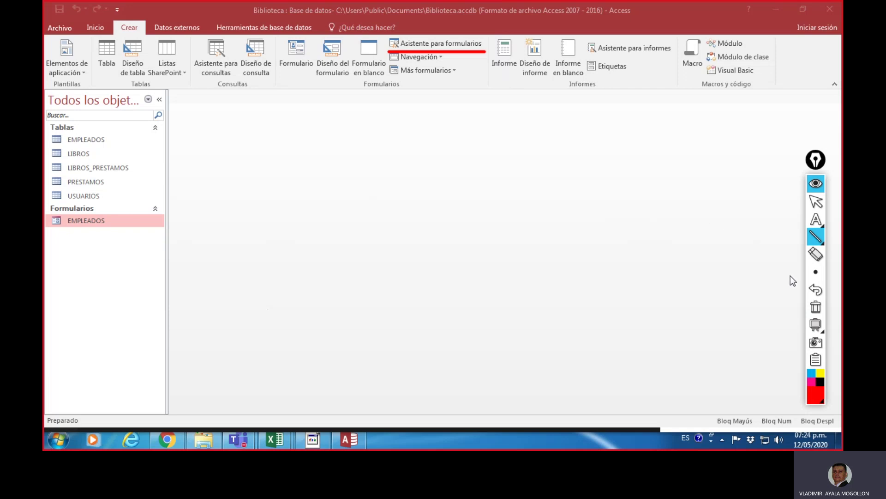
click(815, 307)
click(816, 235)
click(815, 201)
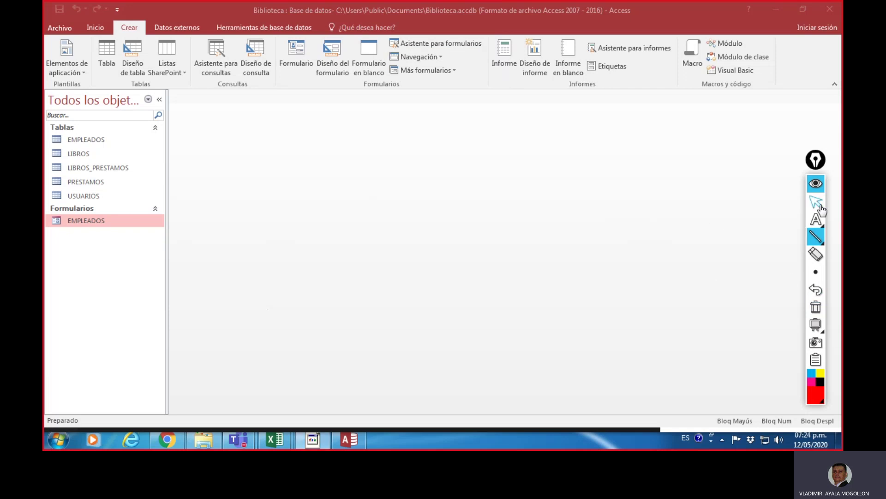
Step: Review the additional form types and the navigation form options offered for creating forms
click(453, 71)
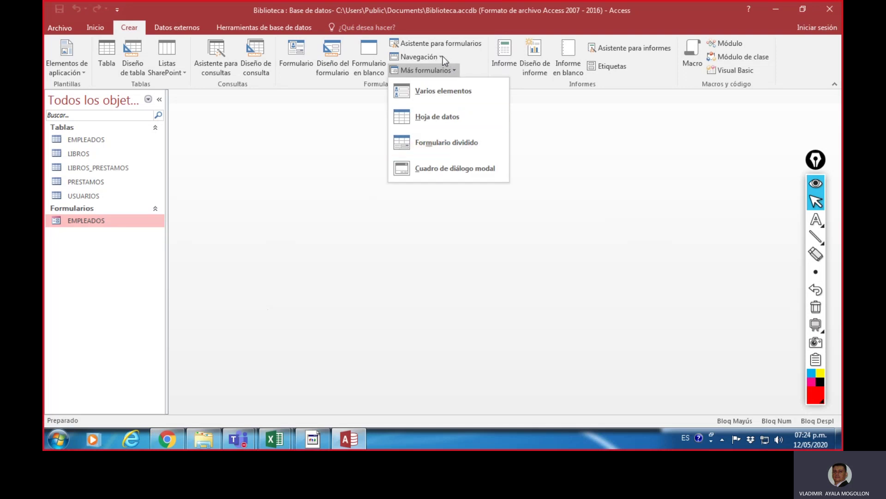
click(441, 56)
click(442, 56)
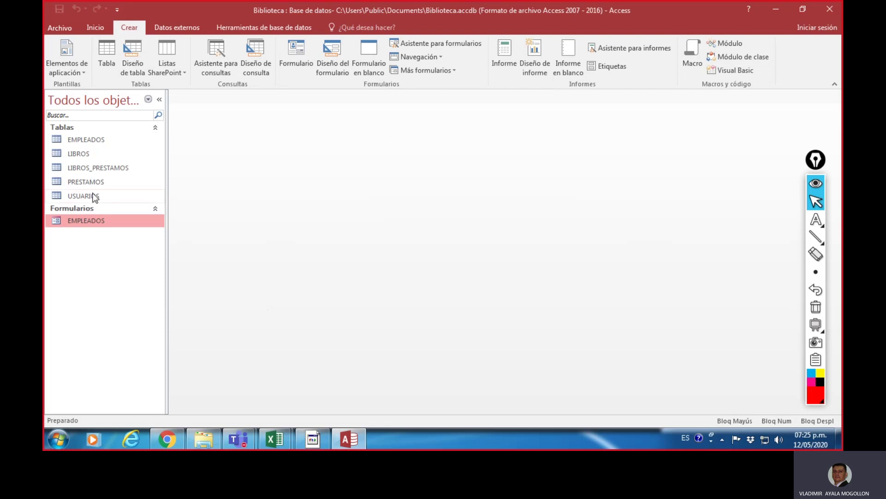
Step: Examine how the tables are linked in the database's relationships diagram and close it
click(258, 29)
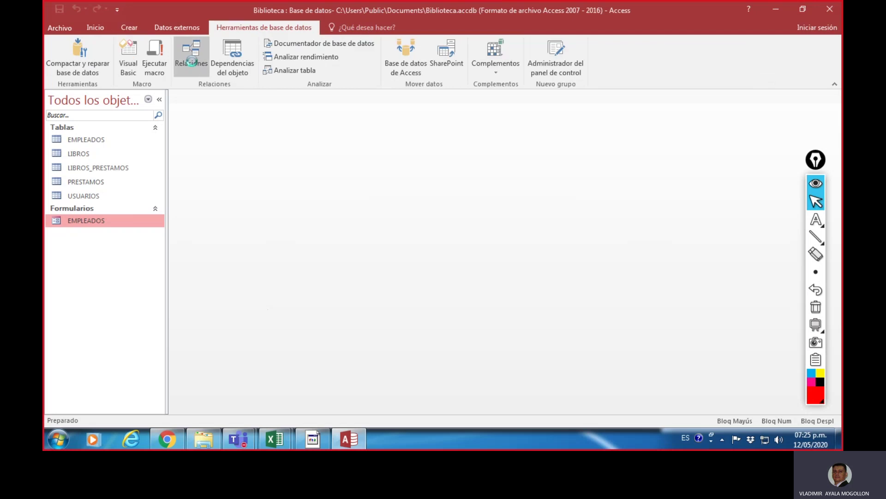
click(191, 61)
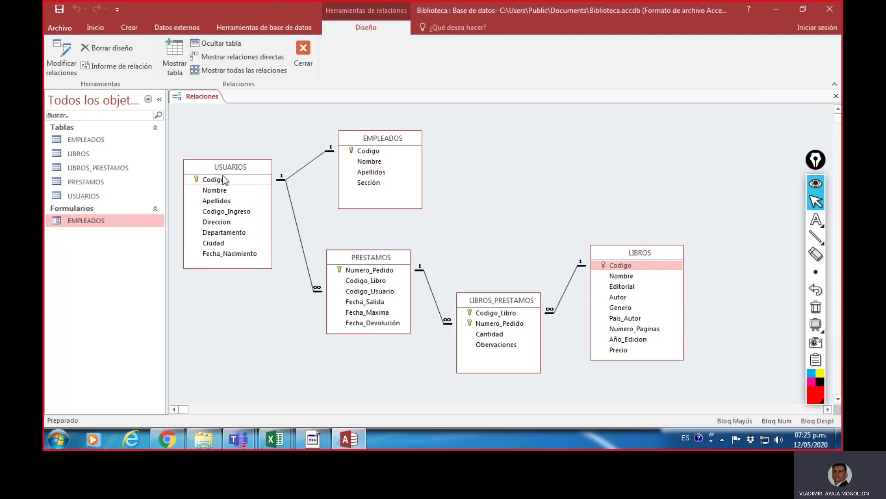
click(306, 47)
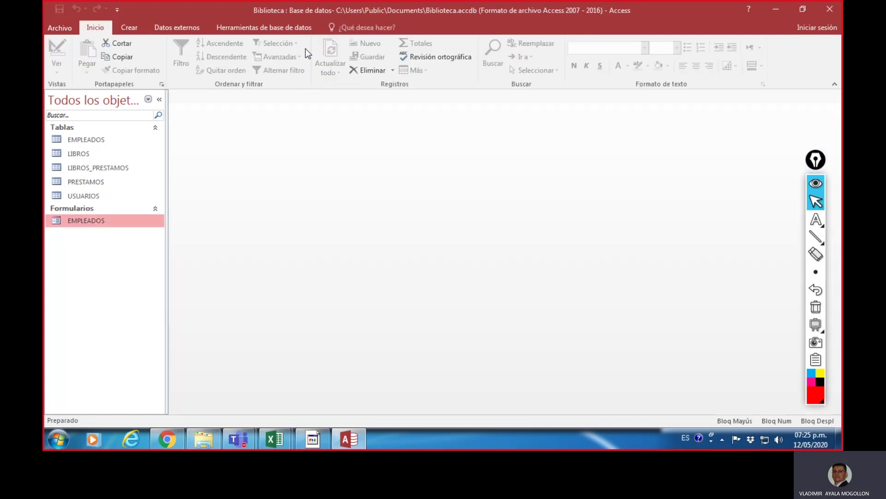
Step: Start the Form Wizard with the USUARIOS table as its source and reposition the wizard window
click(90, 194)
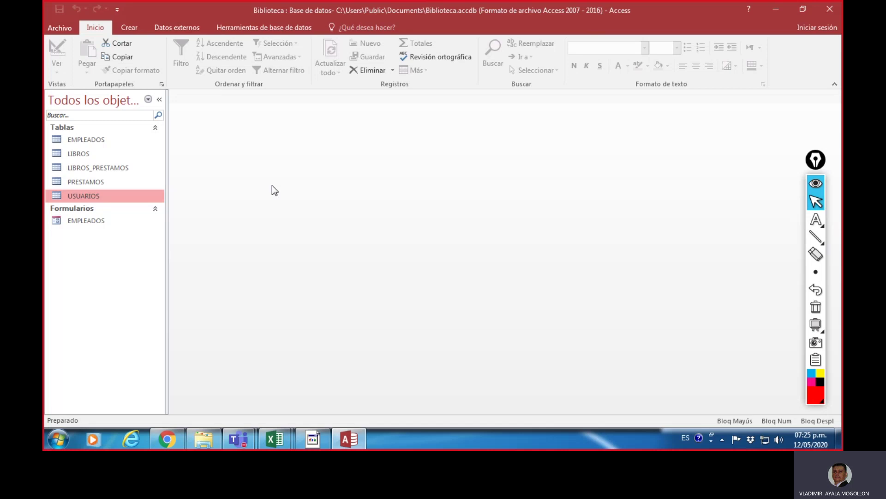
click(131, 28)
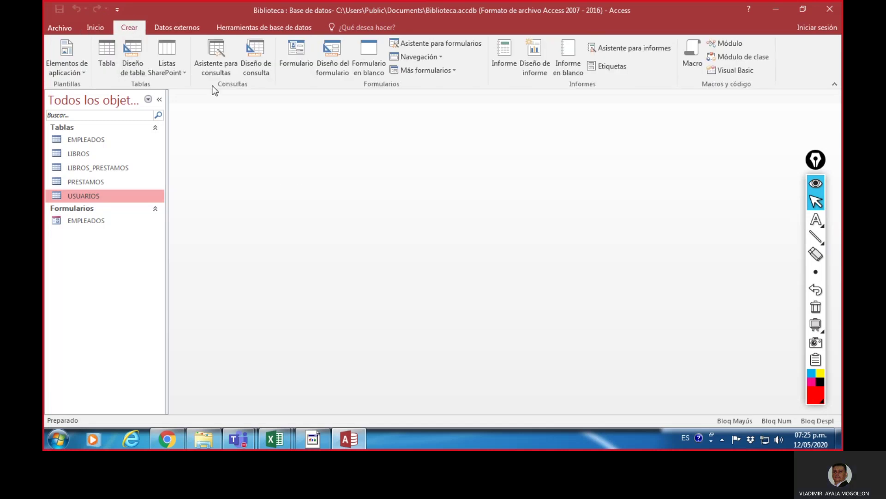
click(452, 43)
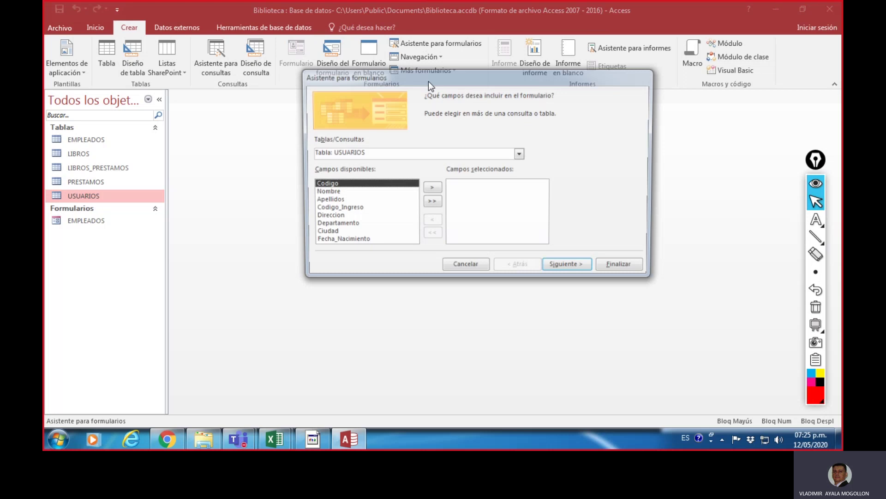
drag(481, 82, 412, 84)
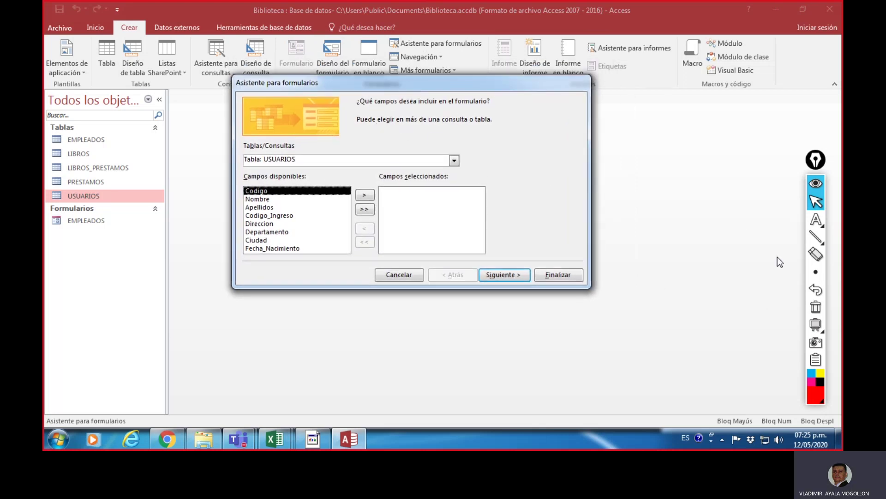
Step: Check which tables the Form Wizard offers as a field source, keeping USUARIOS selected
mouse_move(814, 238)
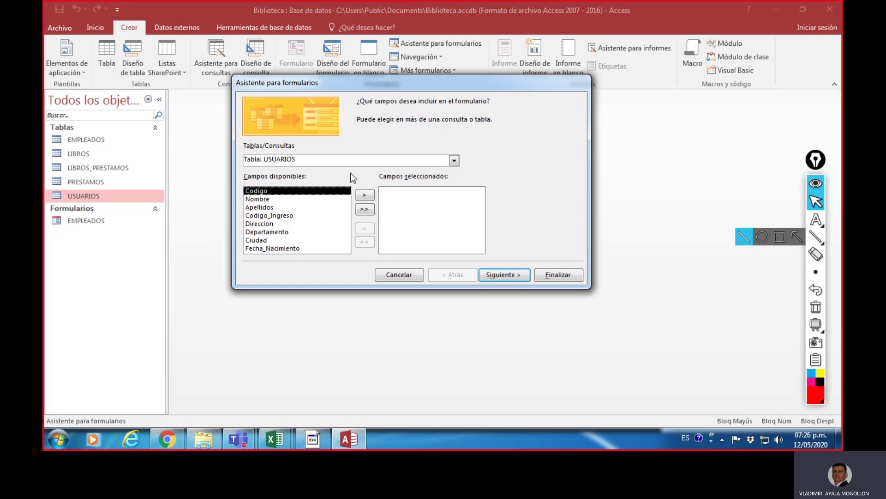
click(455, 161)
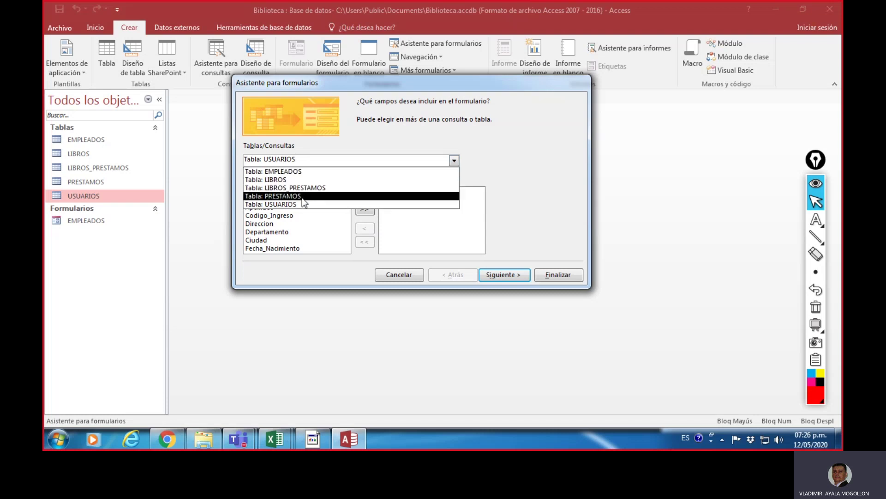
click(371, 144)
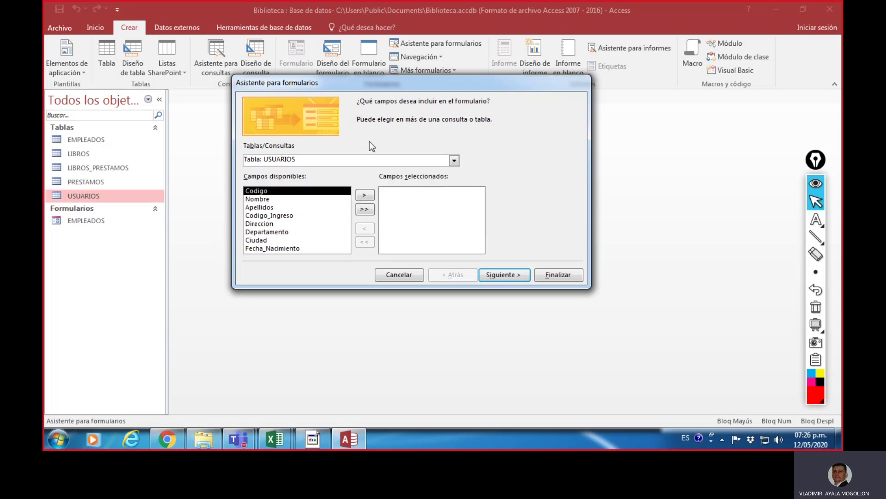